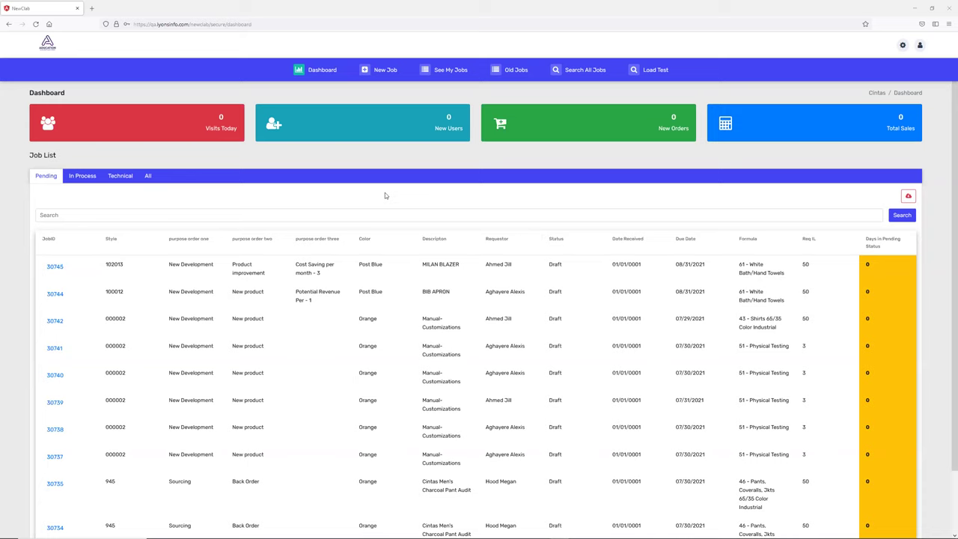
- Start a new job and choose Garment as its category
left_click(385, 70)
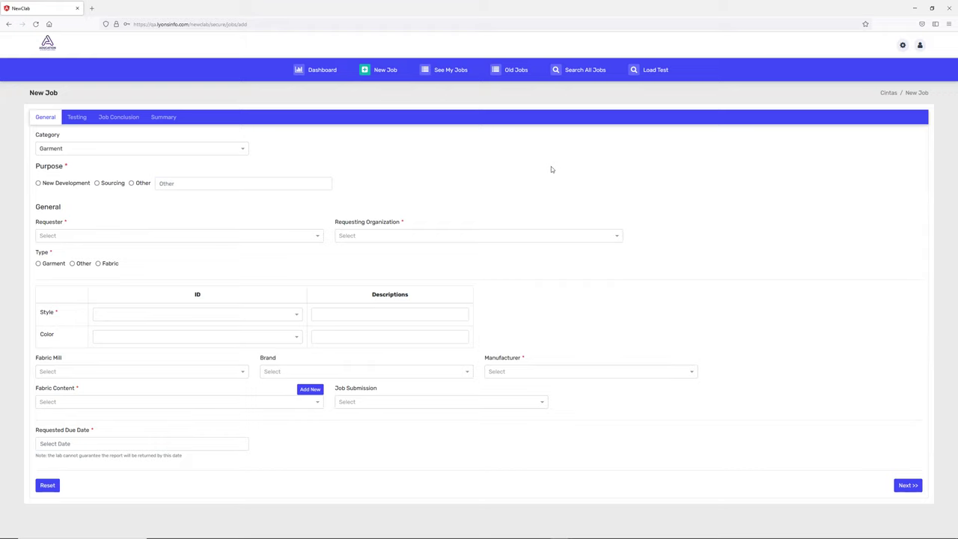
left_click(160, 153)
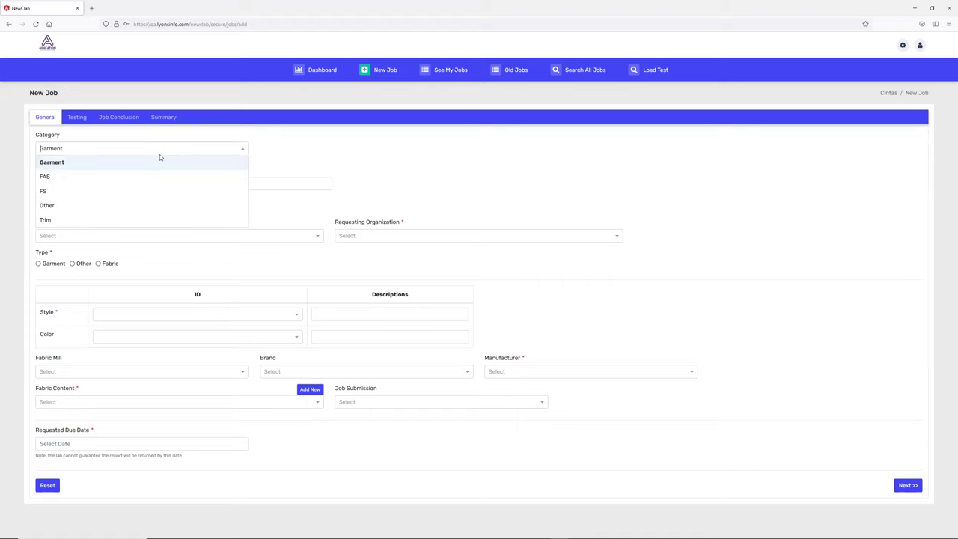
left_click(75, 170)
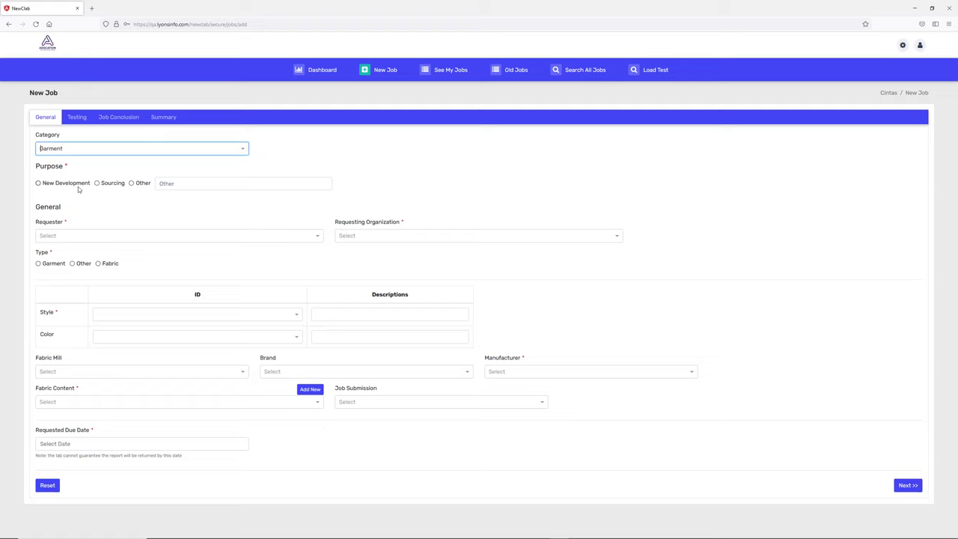
- Set the purpose to New Development, Product improvement, with a cost saving of 5000 per month
left_click(39, 184)
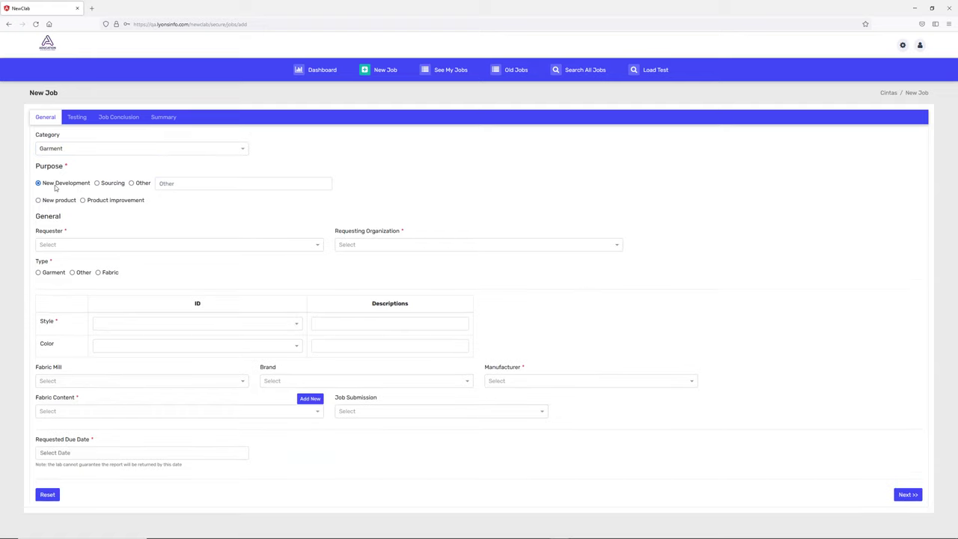
left_click(96, 200)
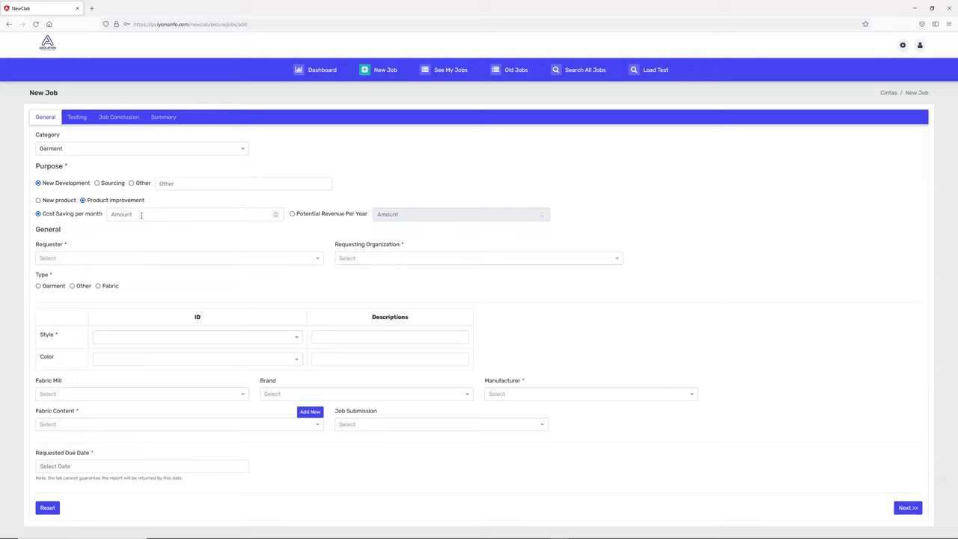
left_click(141, 215)
type("5000")
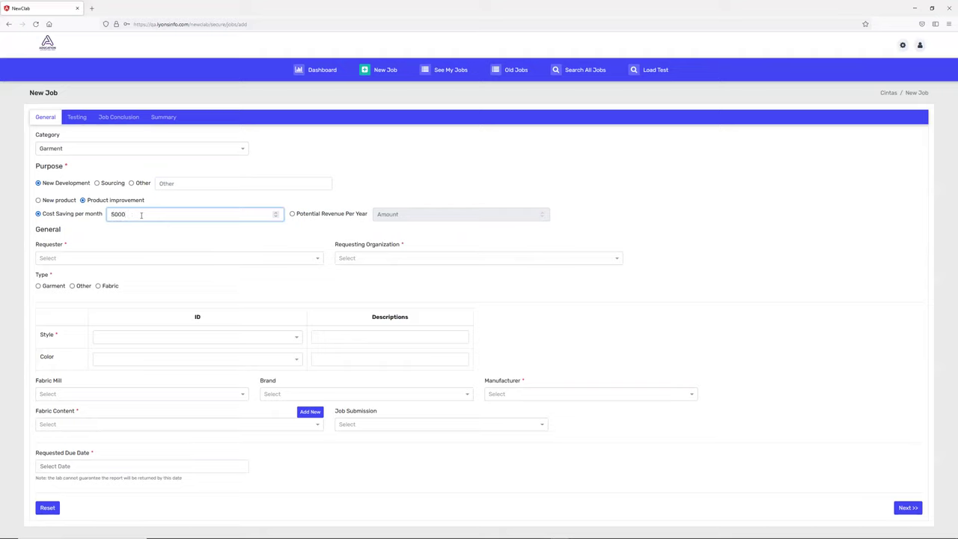
key("Tab")
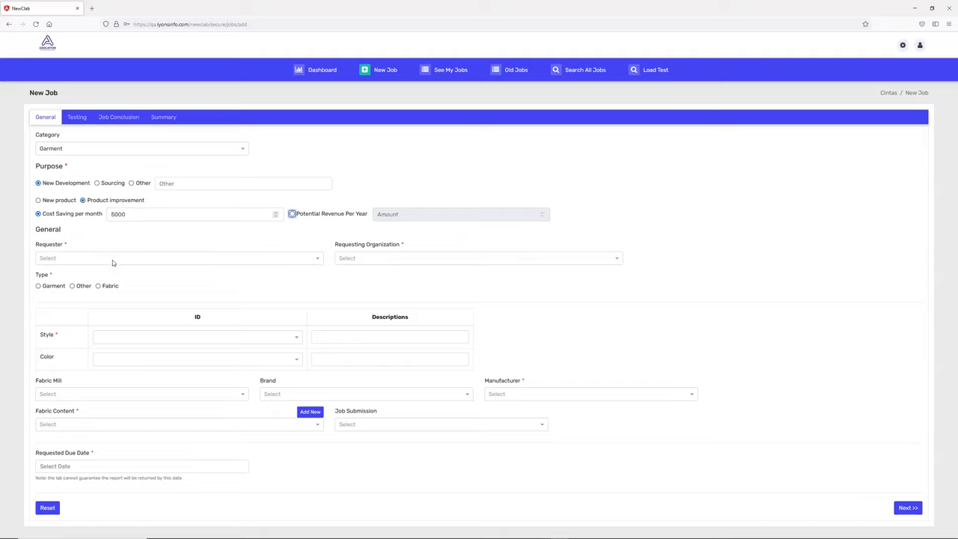
- Choose the first listed person as requester and Product Development - GSC as the requesting organization
left_click(112, 260)
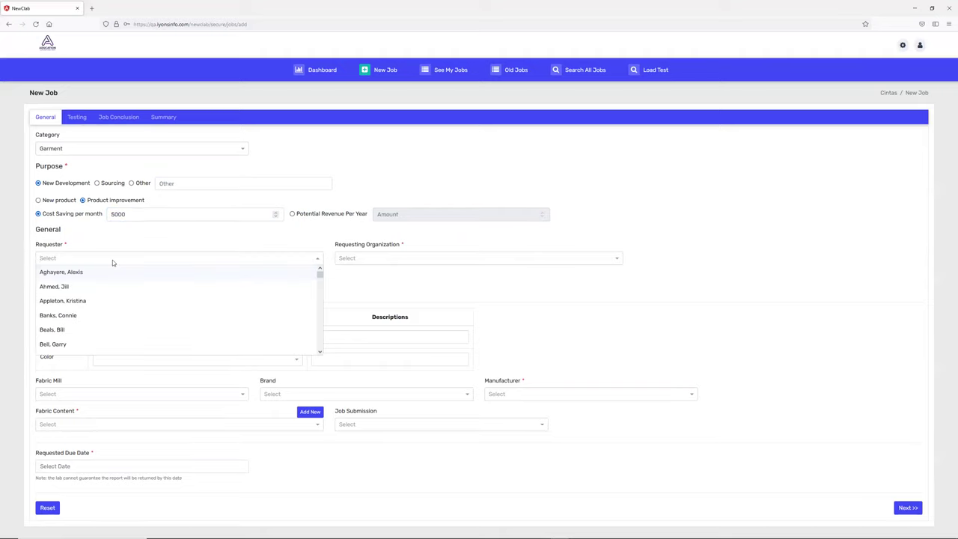
left_click(113, 274)
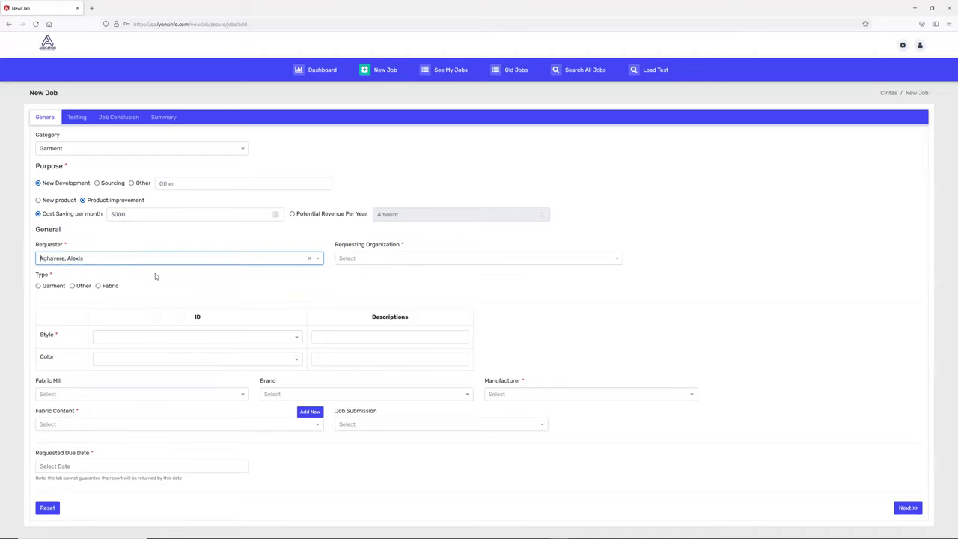
left_click(391, 260)
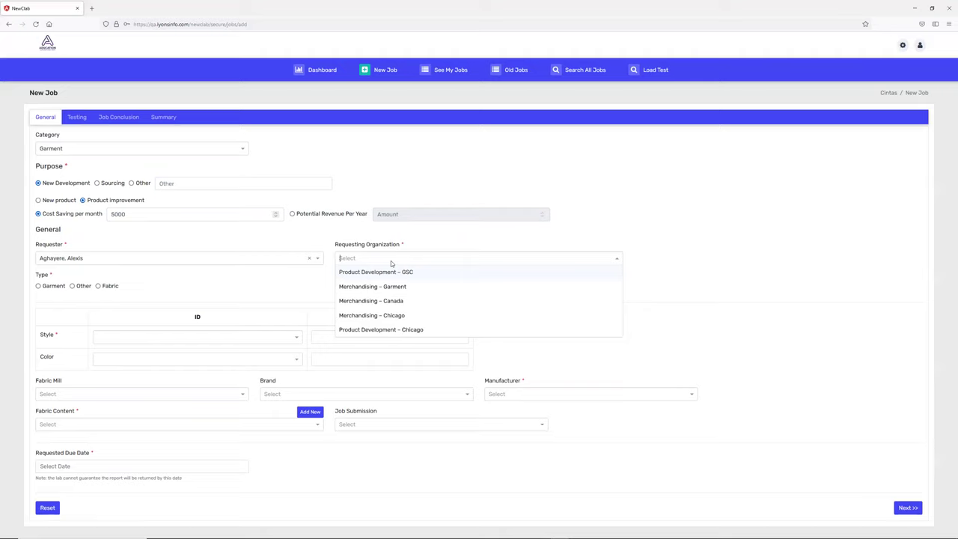
left_click(388, 272)
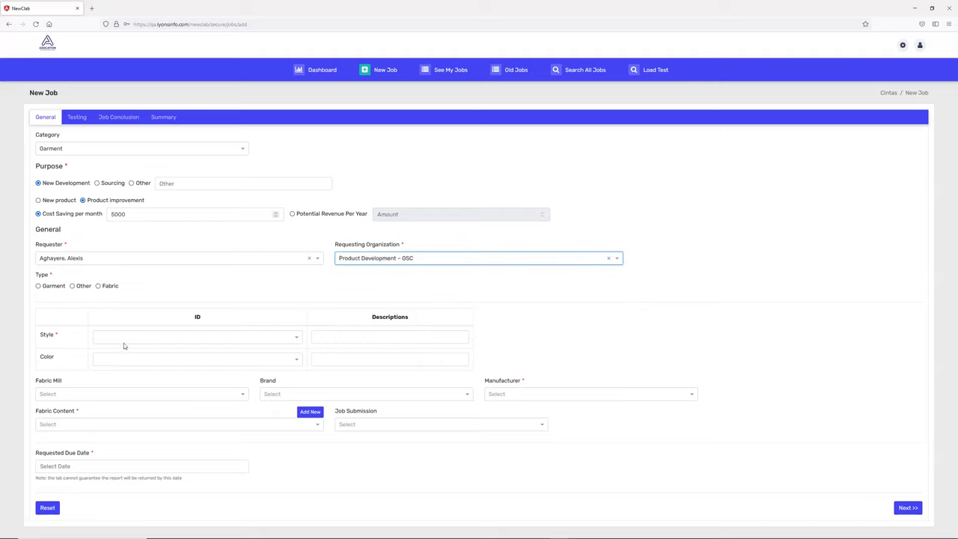
- Look up styles starting with 100 and choose style ID 100012
left_click(124, 339)
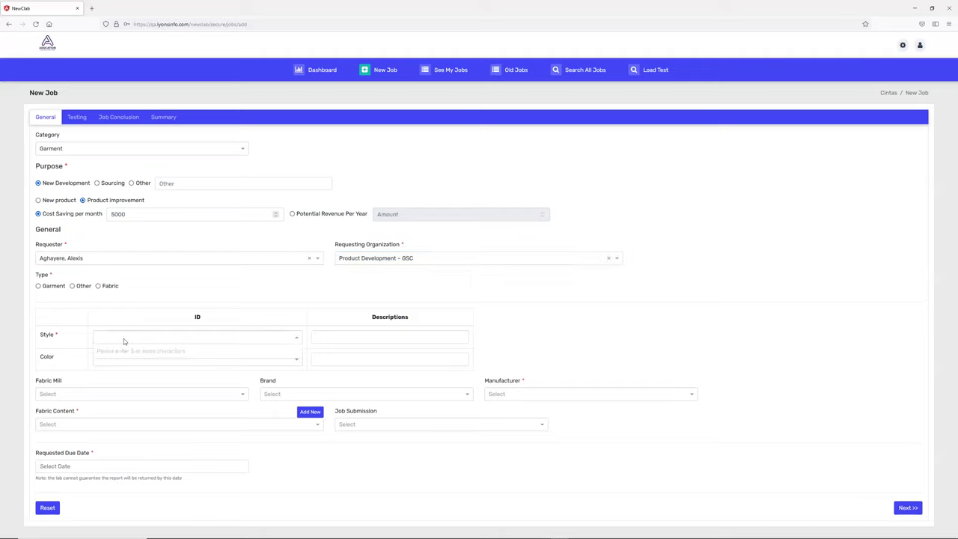
type("100")
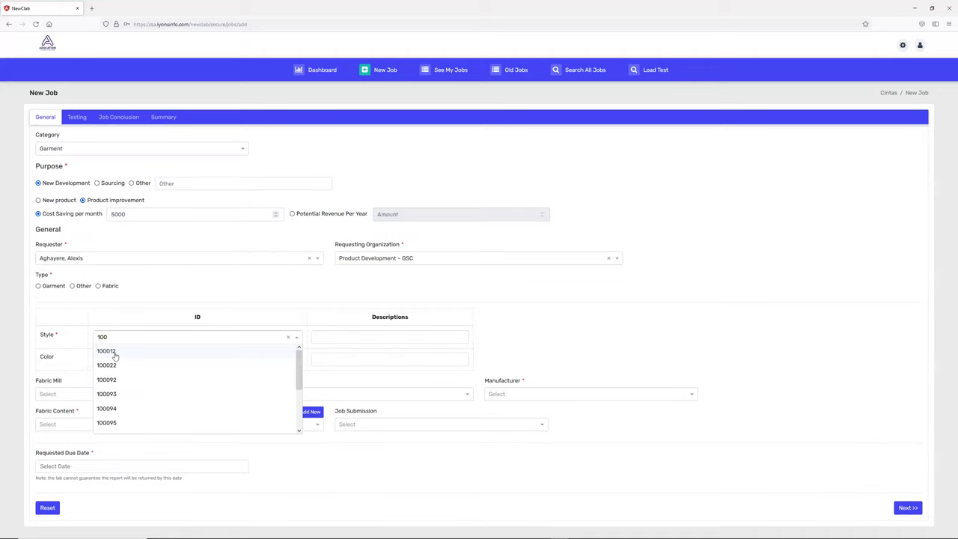
left_click(114, 356)
key("Tab")
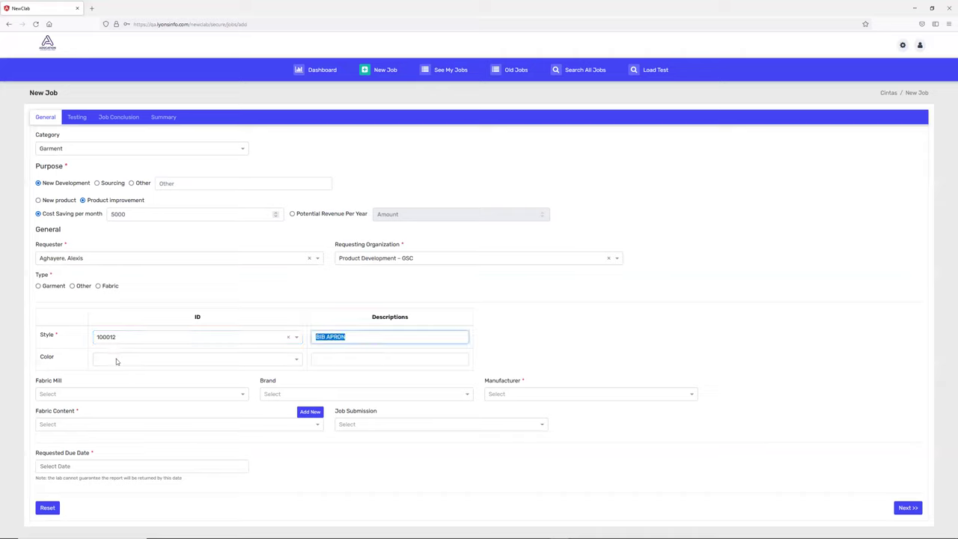
- Set the color to 13- Orange and the fabric mill to Toray
left_click(116, 360)
left_click(114, 387)
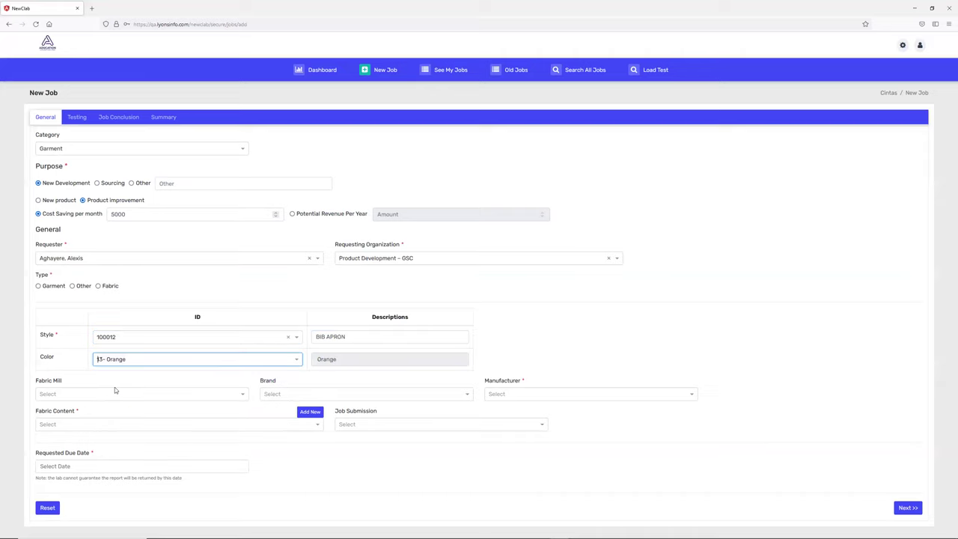
left_click(110, 394)
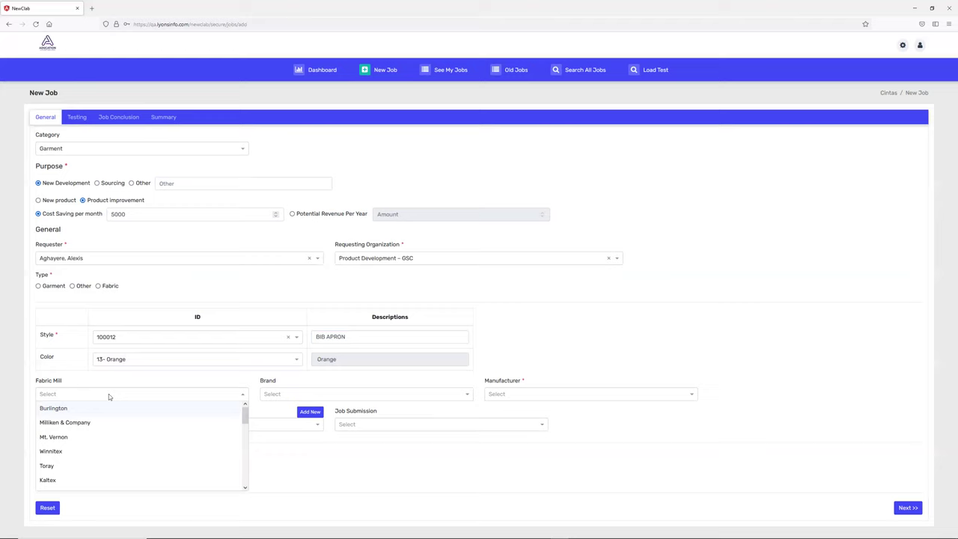
scroll(107, 424, "down", 2)
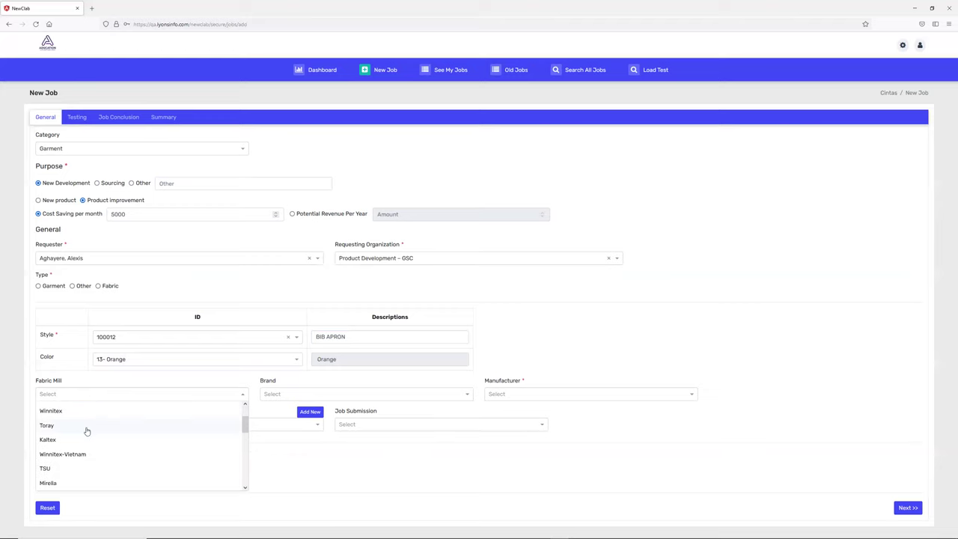
left_click(85, 426)
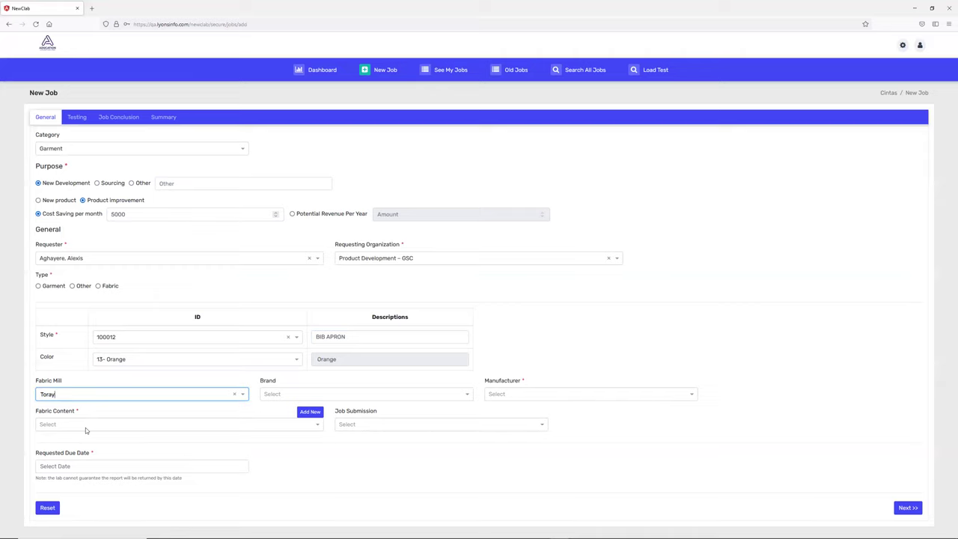
- Set the brand to Heritage Sportswear and the manufacturer to 180S LLC
left_click(261, 394)
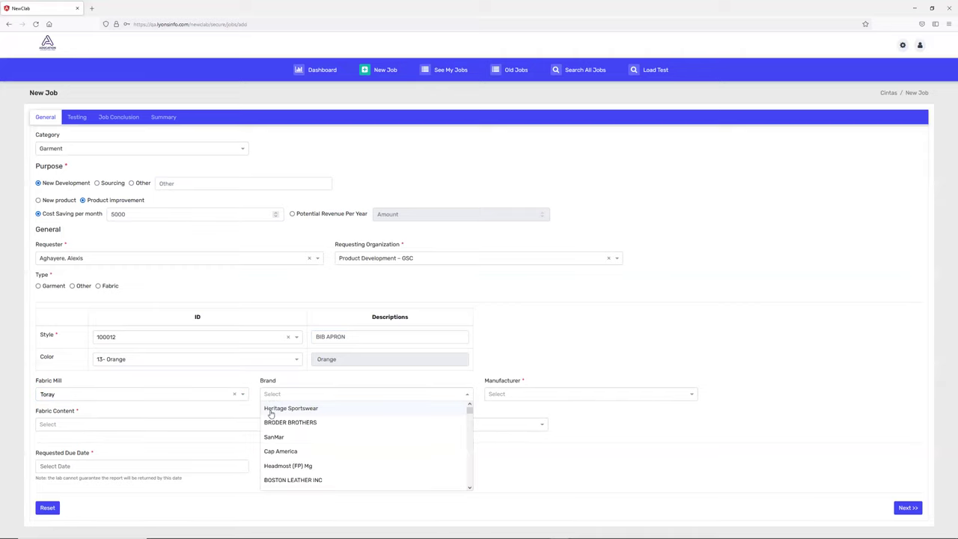
left_click(270, 408)
left_click(515, 395)
left_click(515, 411)
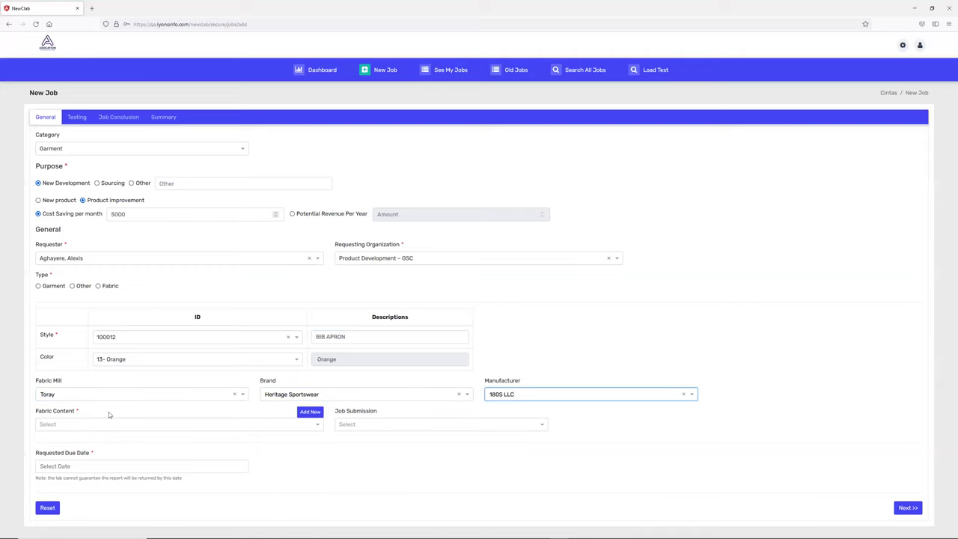
left_click(95, 425)
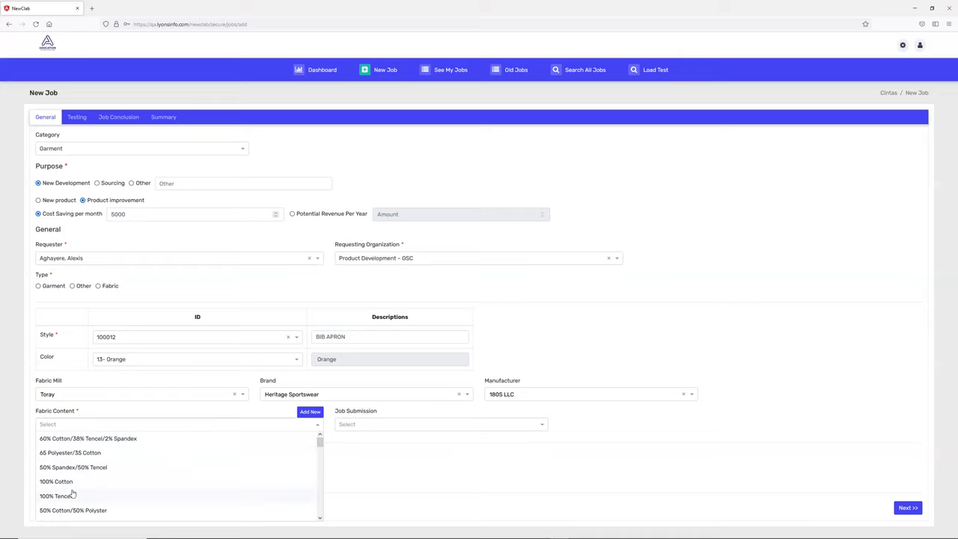
left_click(141, 430)
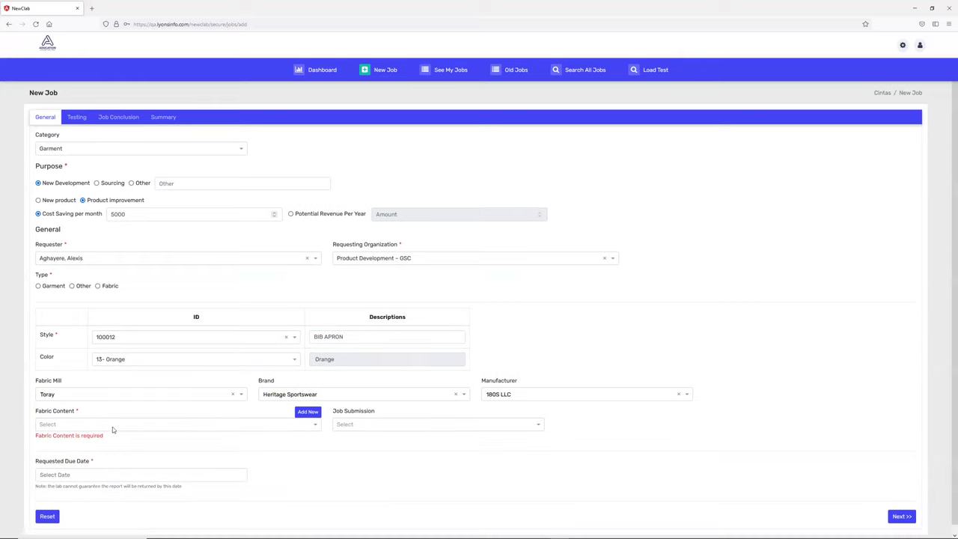
left_click(113, 426)
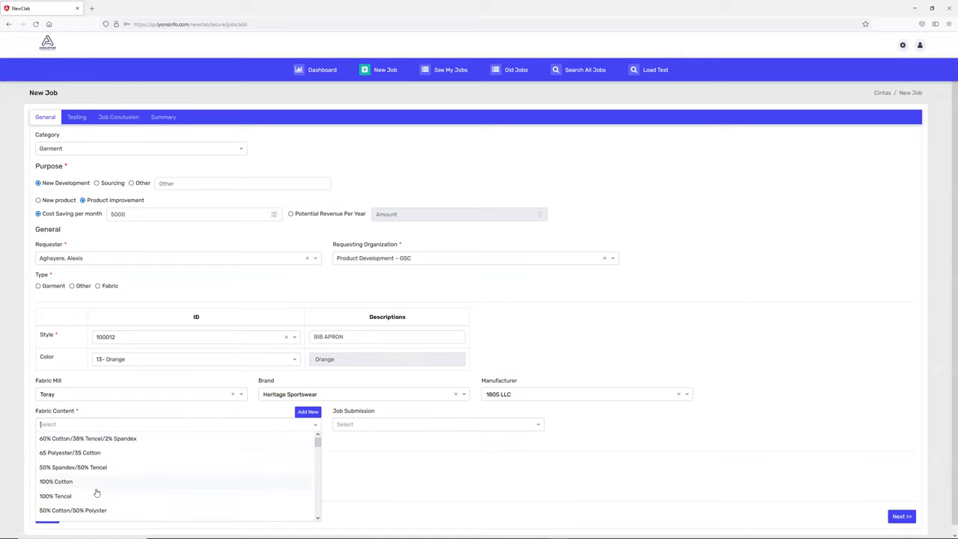
left_click(149, 412)
- Start a new fabric content entry and add Tencel at 50 percent
left_click(307, 411)
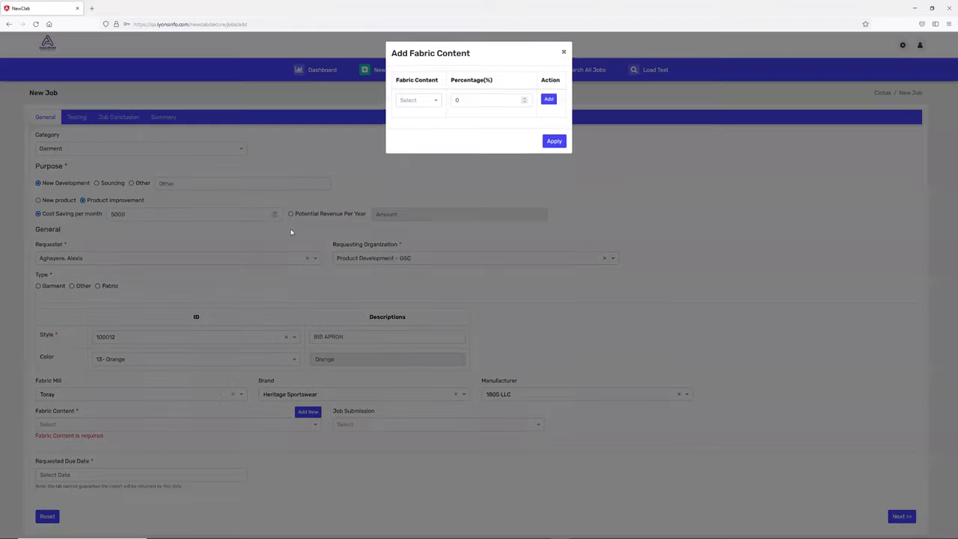
left_click(407, 106)
left_click(408, 126)
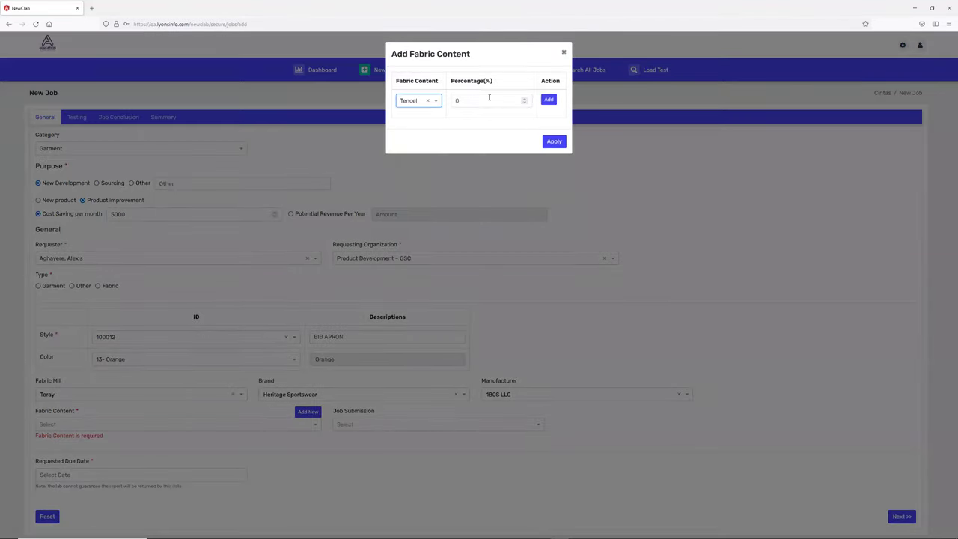
left_click(485, 100)
type("50")
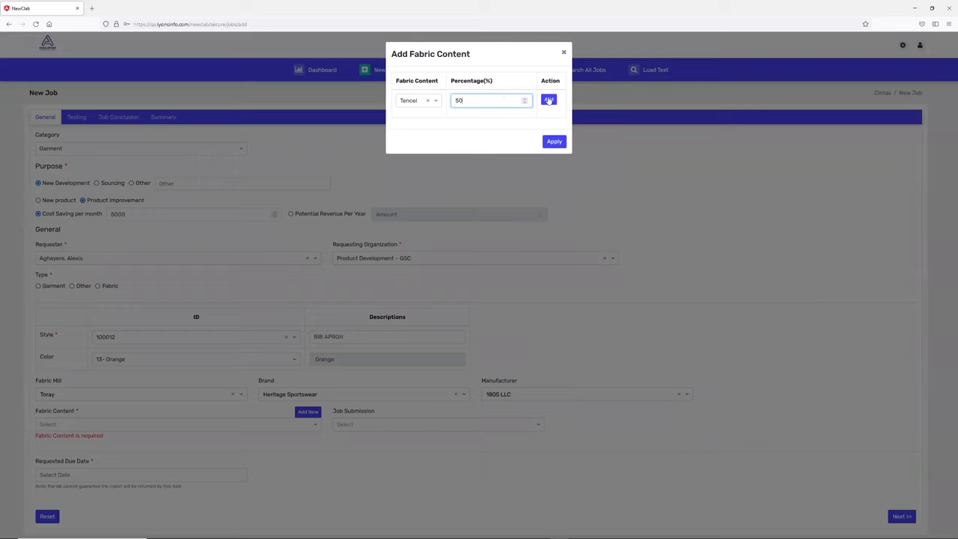
left_click(549, 100)
- Add Cotton at 50 percent to the new fabric content and apply the blend to the job
left_click(415, 131)
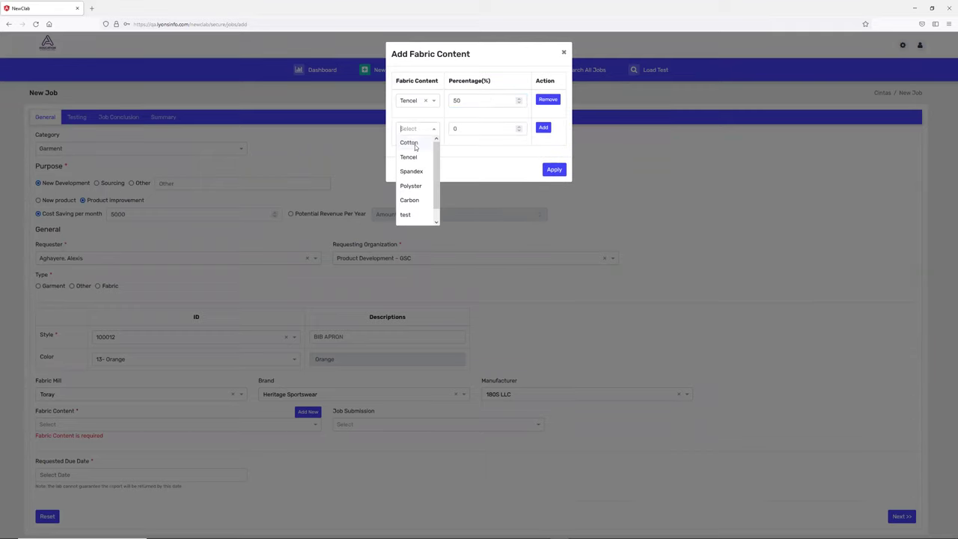
left_click(411, 142)
left_click(457, 129)
type("50")
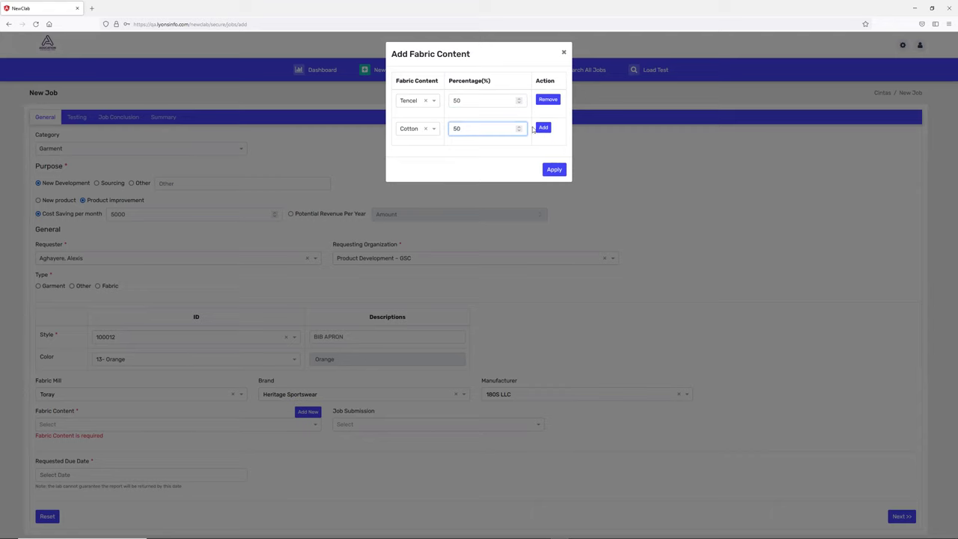
left_click(543, 129)
left_click(554, 197)
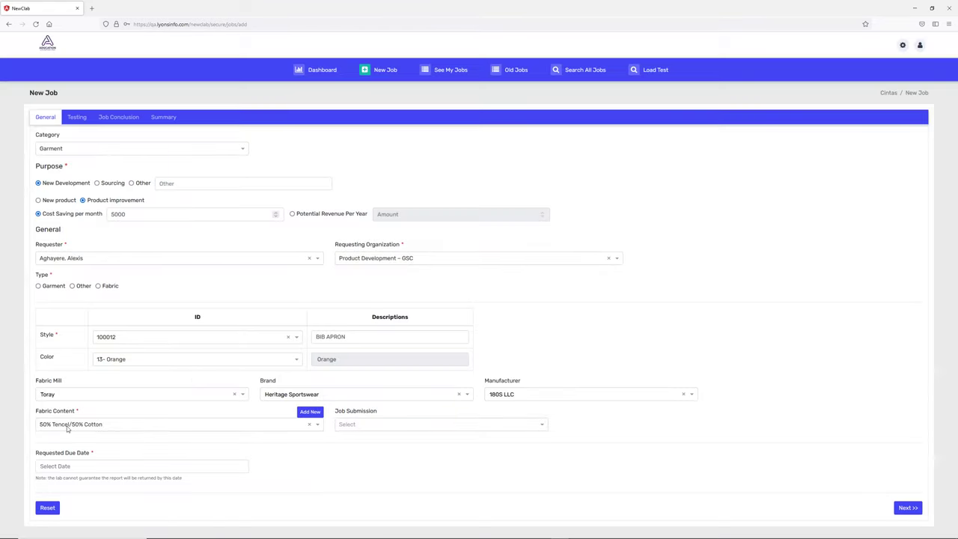
- Set the job submission to 1st and the requested due date to 08/31/2021, and try to proceed to the next page
left_click(380, 425)
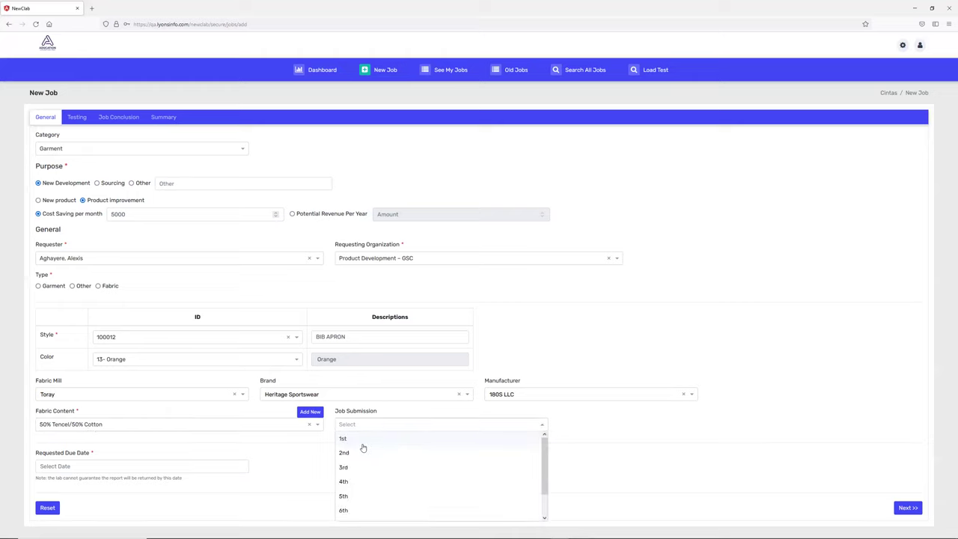
left_click(364, 442)
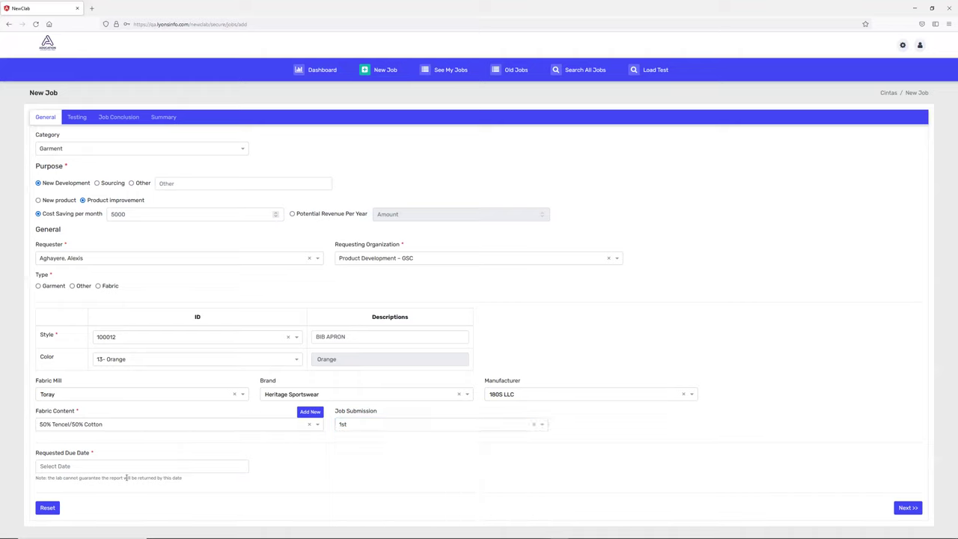
left_click(125, 466)
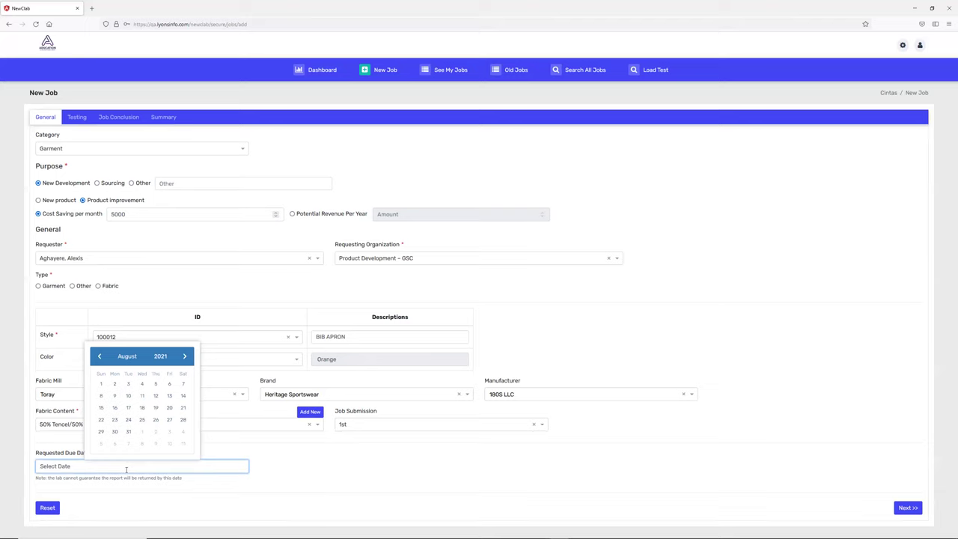
left_click(128, 431)
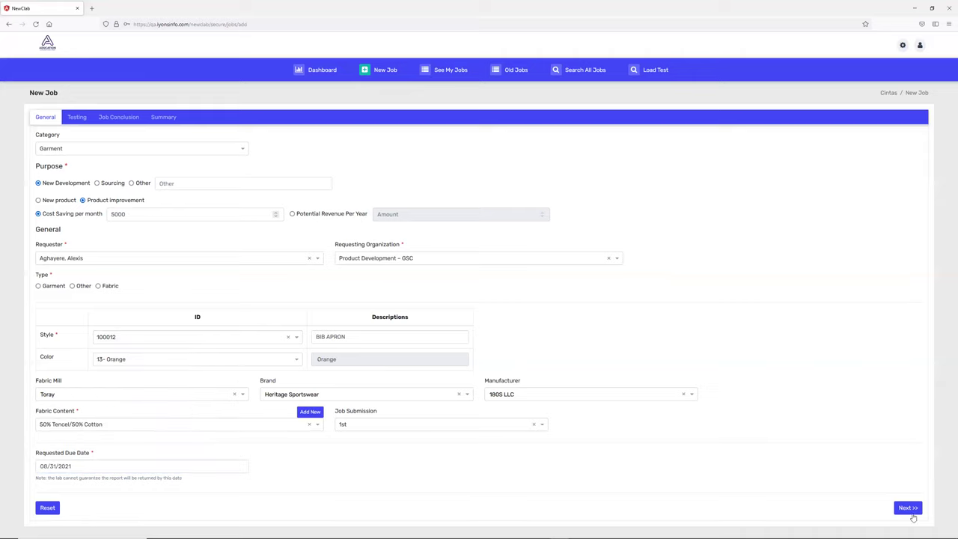
left_click(911, 510)
- Set the job type to Garment, choose style 100012 with its BIB APRON description, and proceed to the Testing section
left_click(56, 288)
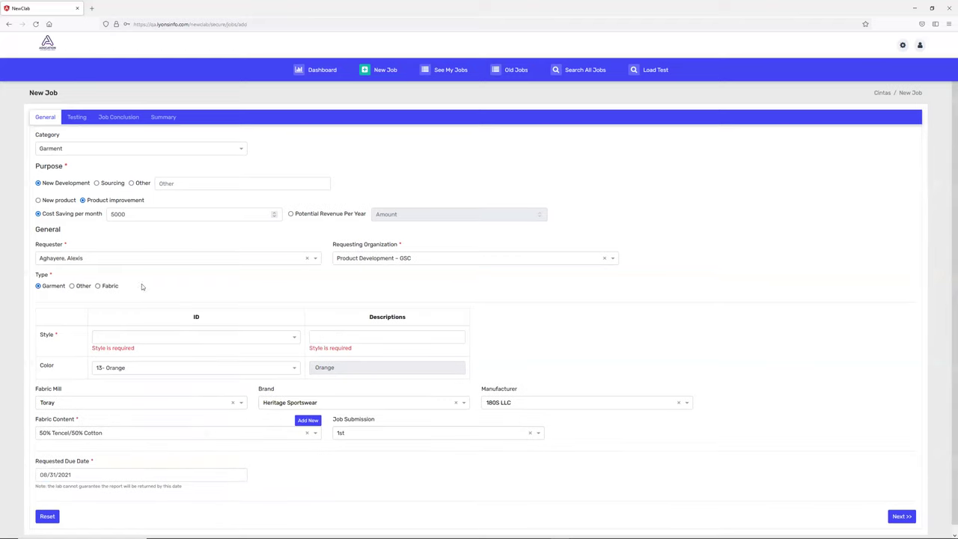
left_click(124, 342)
type("100")
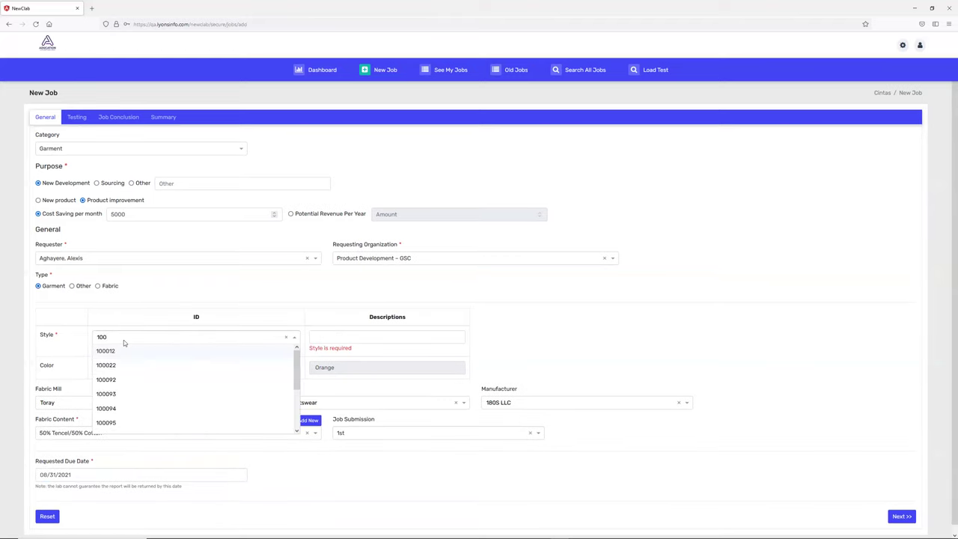
left_click(161, 364)
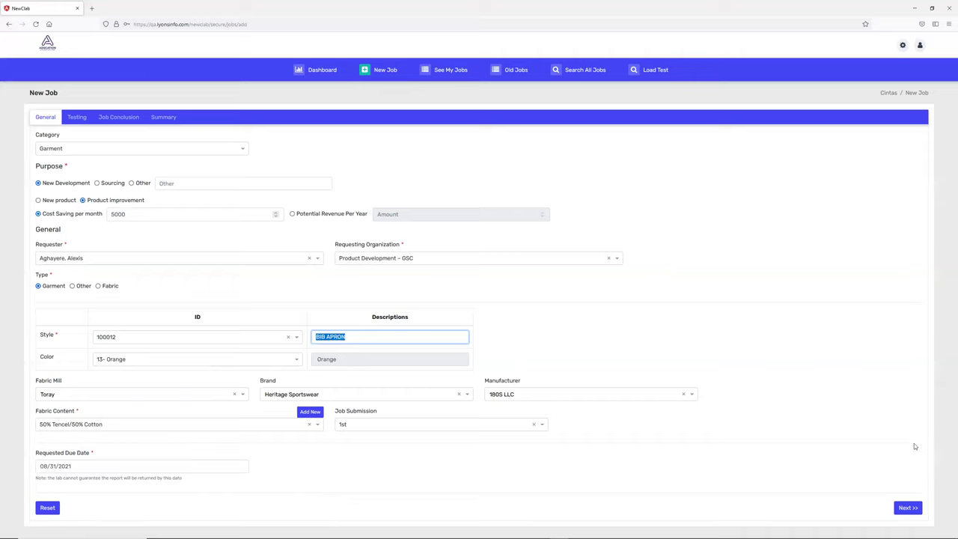
left_click(908, 508)
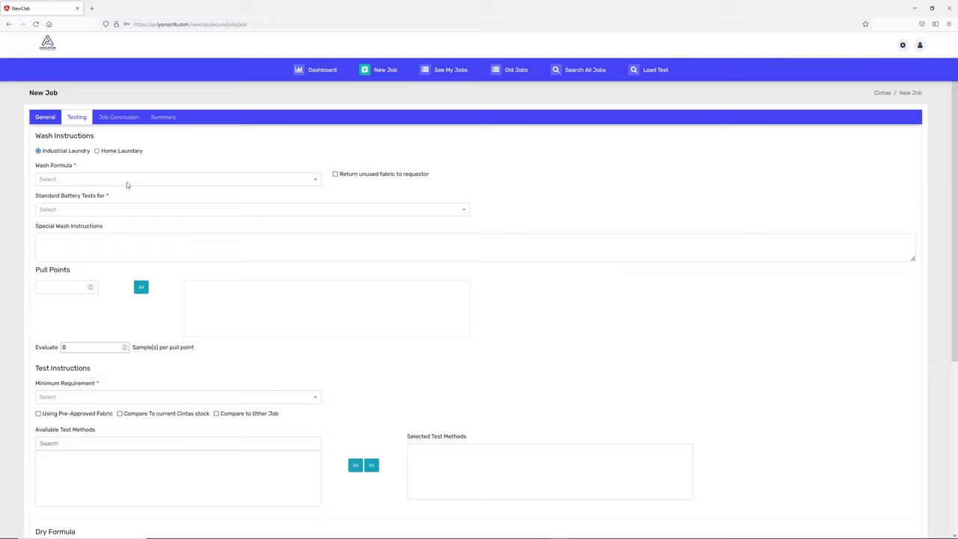
- Keep Industrial Laundry as the wash instruction type and set the wash formula to 64 - White Napkins
left_click(97, 151)
left_click(80, 152)
left_click(142, 179)
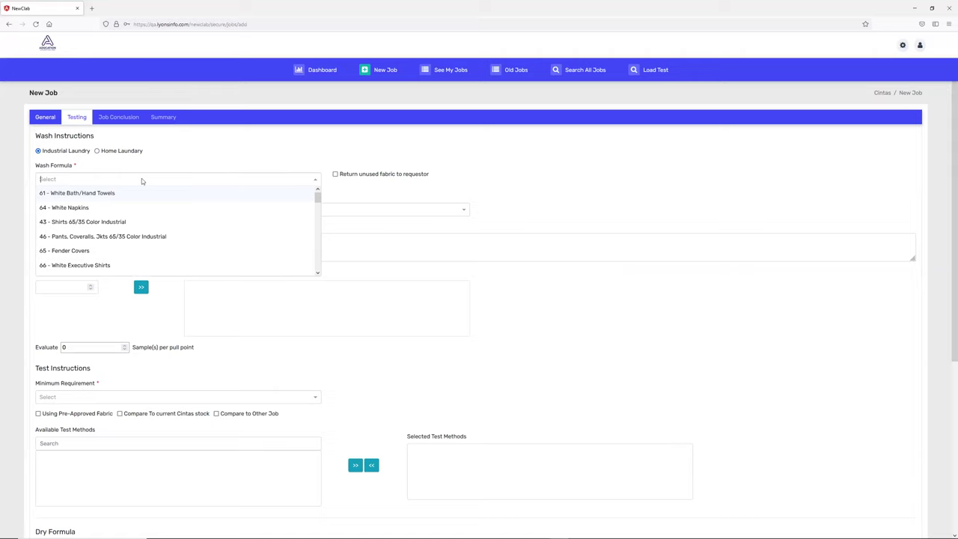
left_click(105, 209)
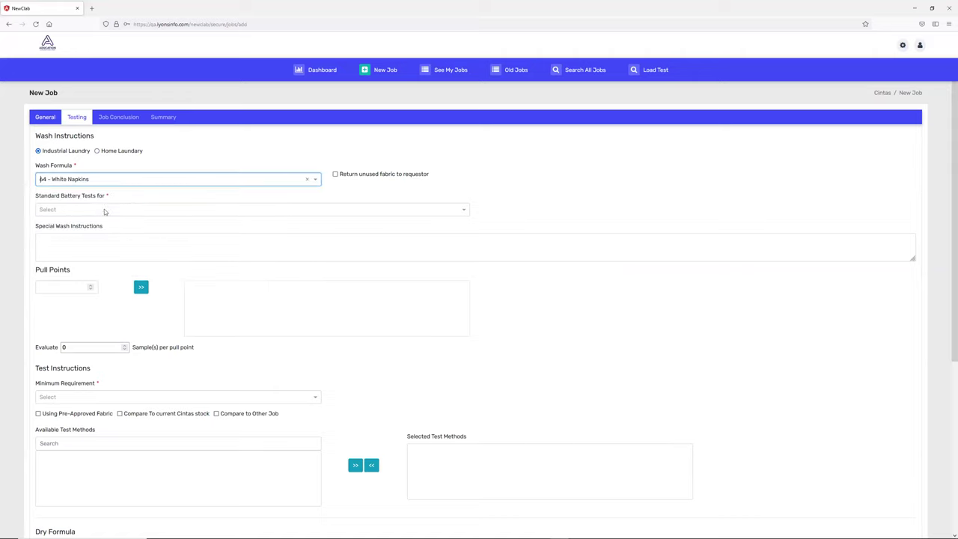
- Set the standard battery tests to Aprons-Napkins Color Blended and enter "Test" as the special wash instructions
left_click(116, 257)
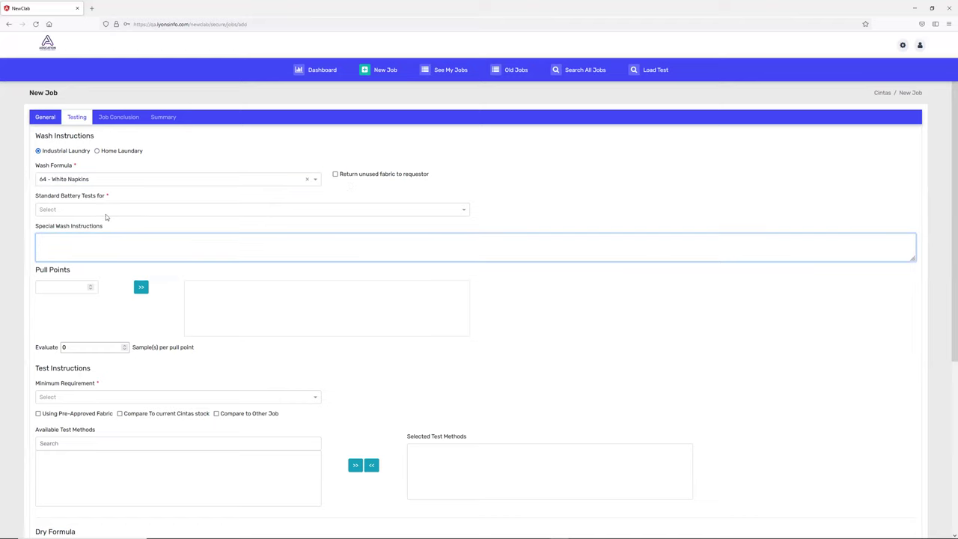
left_click(105, 212)
left_click(105, 221)
left_click(97, 238)
type("Test")
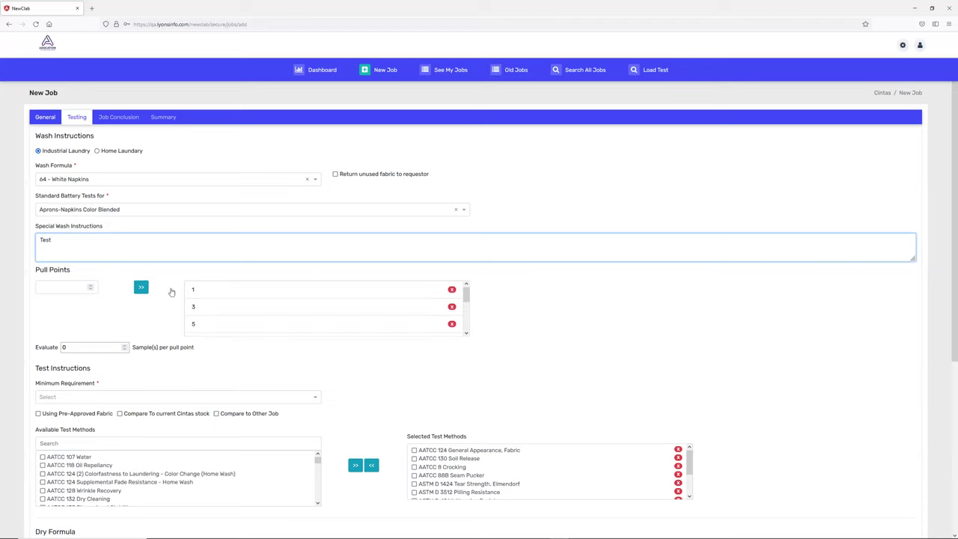
- Add 22 to the list of pull points
left_click(46, 286)
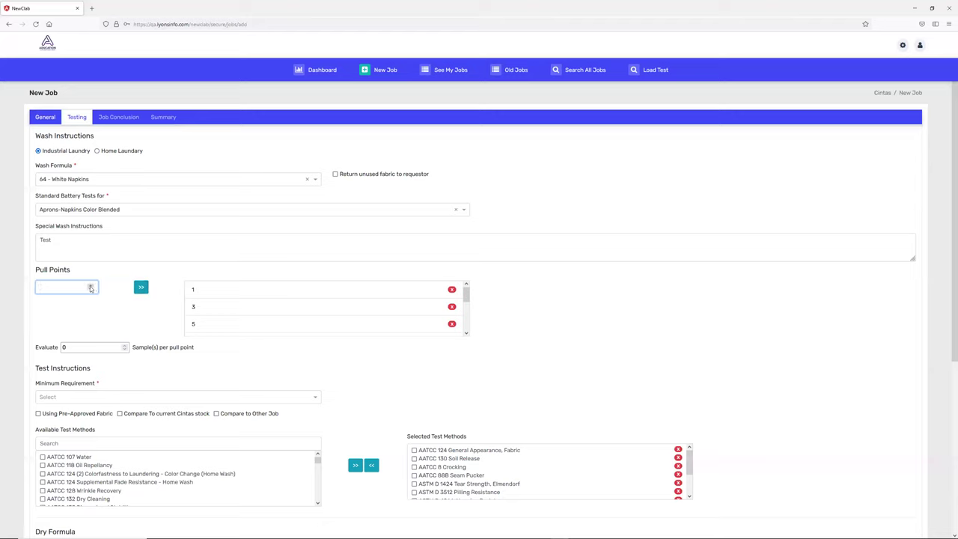
type("22")
left_click(136, 288)
scroll(219, 327, "down", 5)
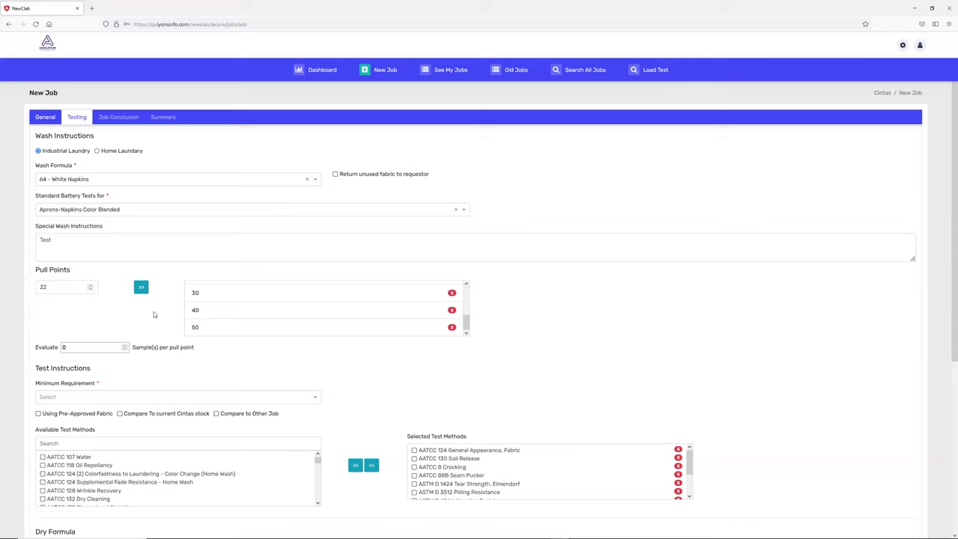
scroll(286, 326, "down", 3)
scroll(379, 294, "up", 2)
scroll(380, 293, "down", 2)
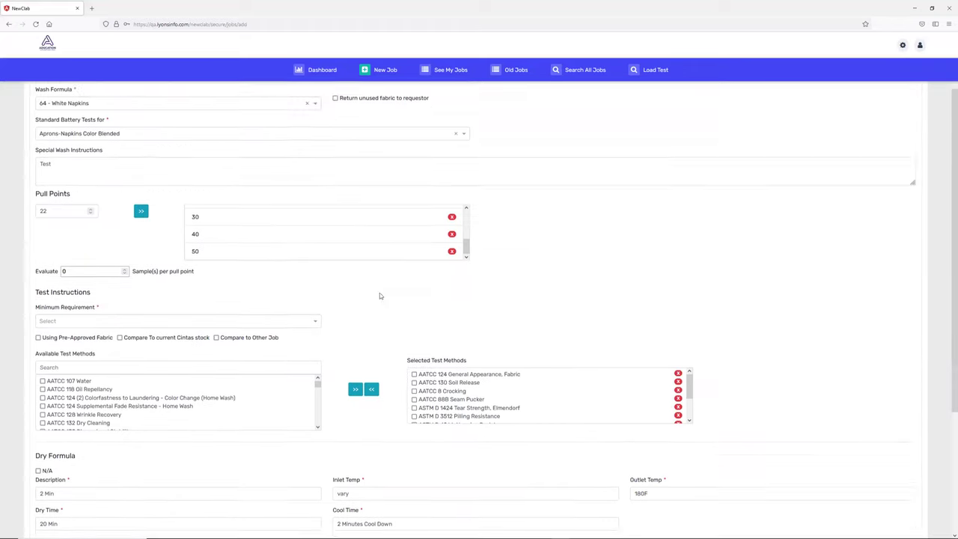
left_click(141, 166)
scroll(371, 206, "down", 1)
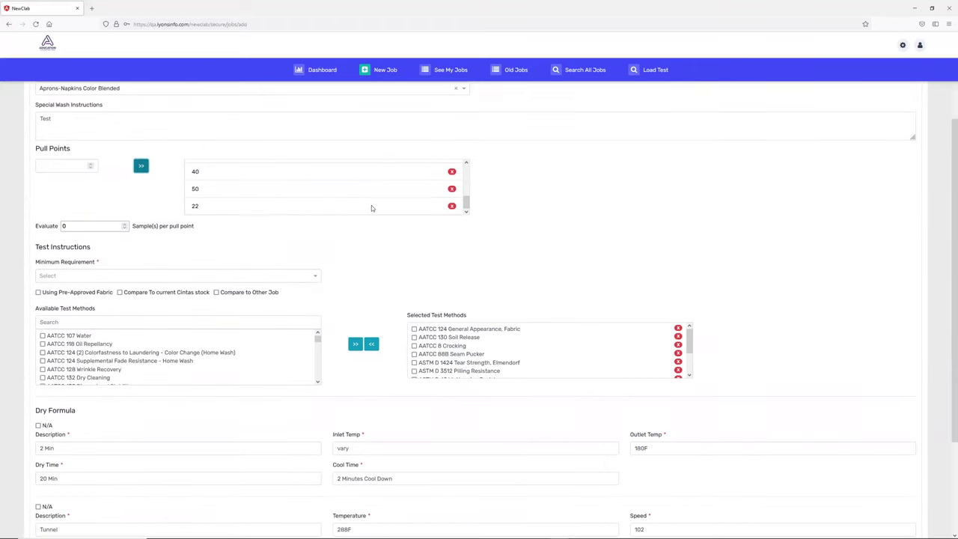
- Set the minimum requirement to Aprons - Napkins Color Blended and review the available and selected test methods
left_click(123, 275)
left_click(116, 292)
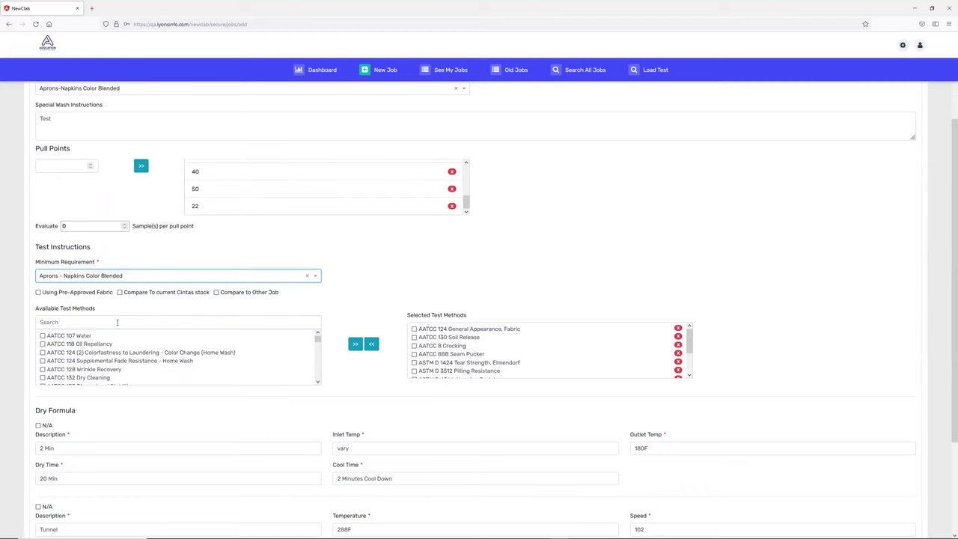
scroll(285, 301, "down", 1)
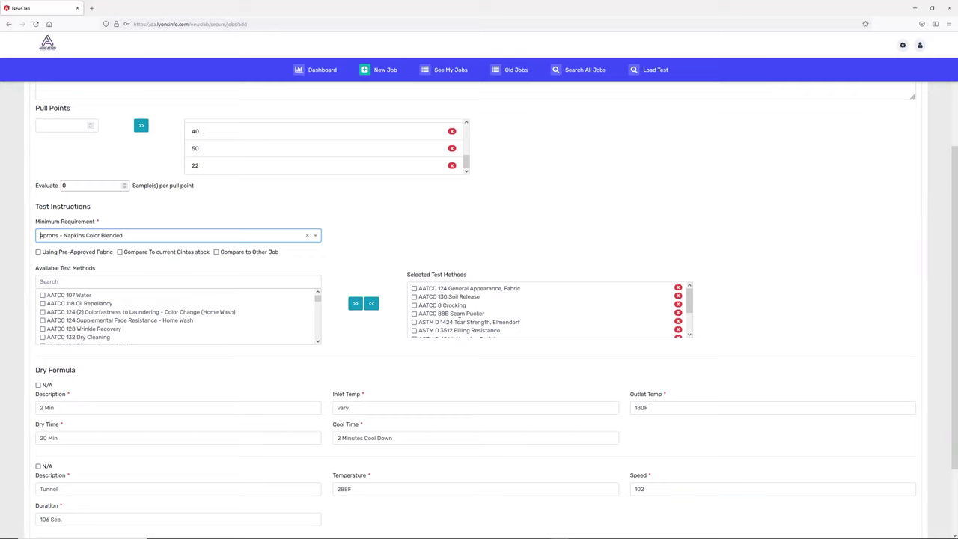
scroll(466, 311, "down", 2)
scroll(129, 318, "down", 2)
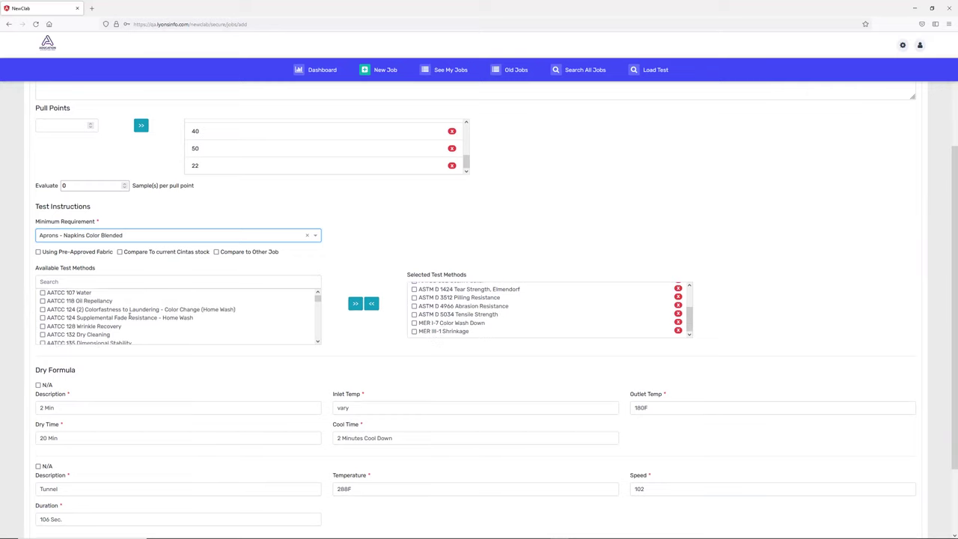
scroll(447, 322, "up", 2)
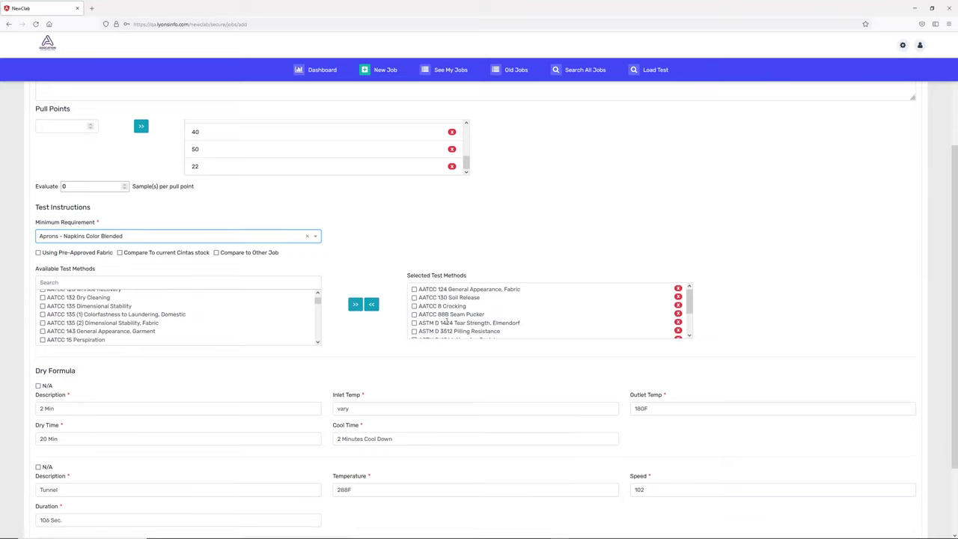
scroll(450, 326, "up", 1)
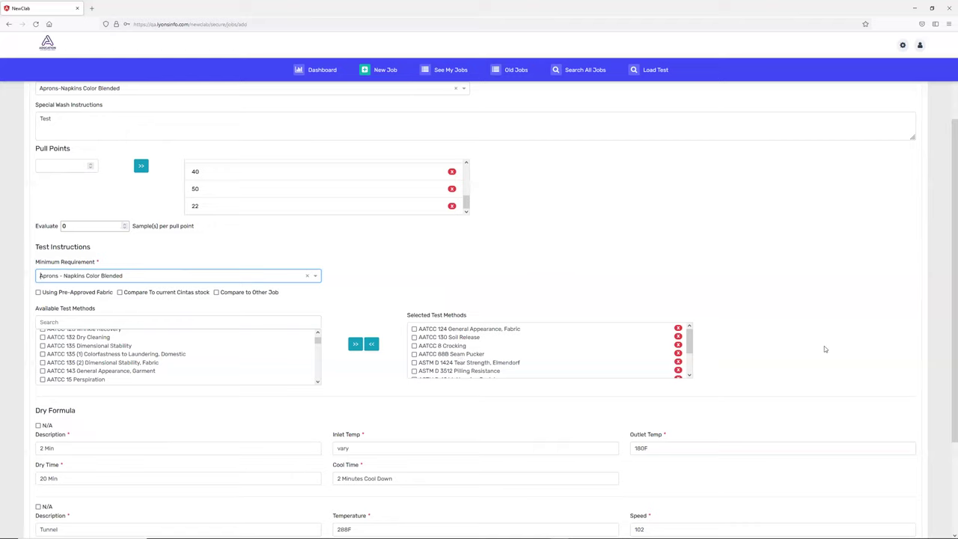
- Remove AATCC 124, AATCC 130, AATCC 8 and AATCC 88B from the selected test methods and browse the available ones
left_click(679, 330)
left_click(679, 329)
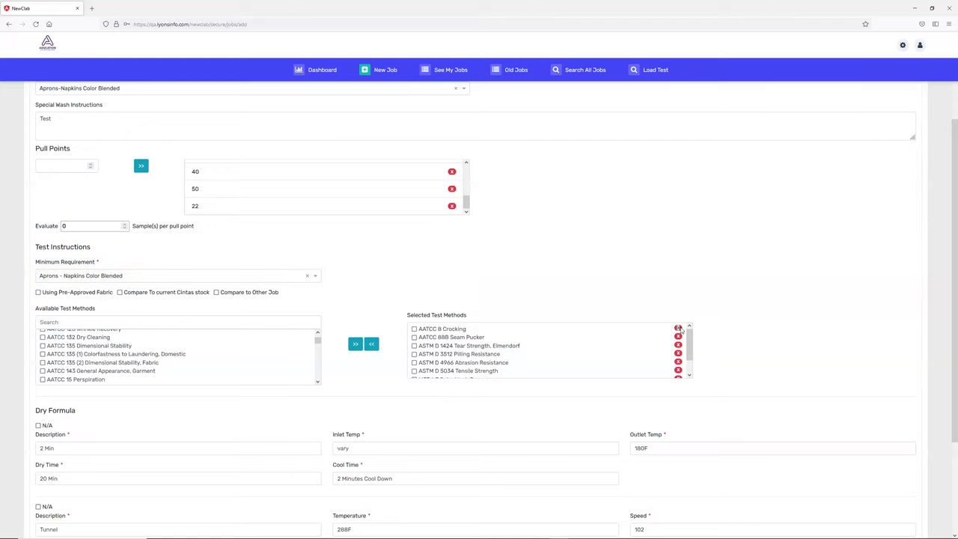
left_click(679, 330)
left_click(679, 329)
scroll(144, 352, "down", 5)
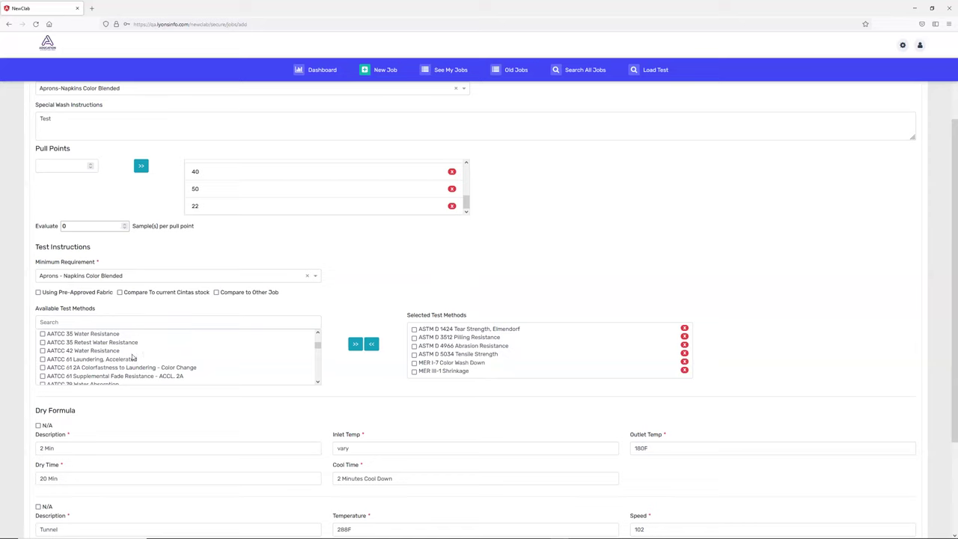
- Enter "Testing" as the test wash instructions and proceed to the Job Conclusion section
scroll(546, 288, "down", 3)
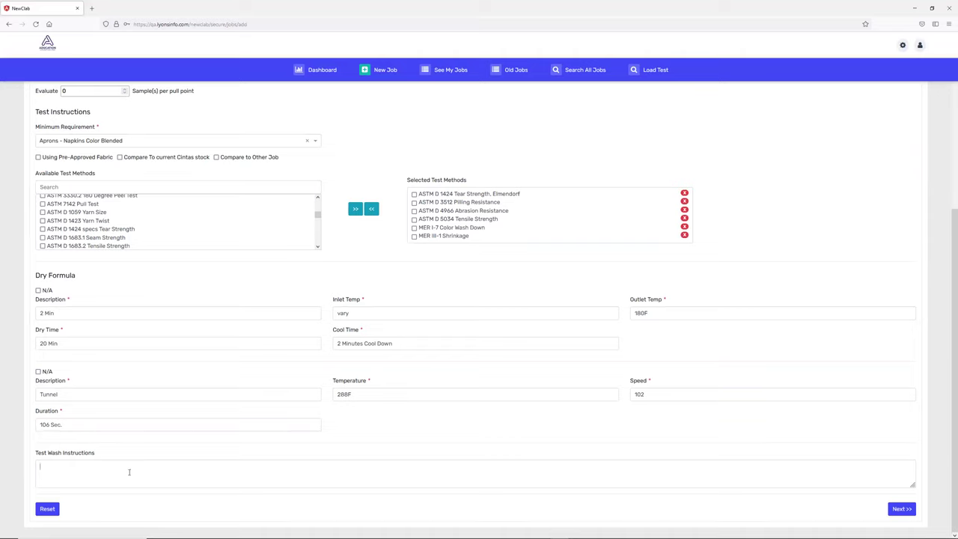
type("Testing")
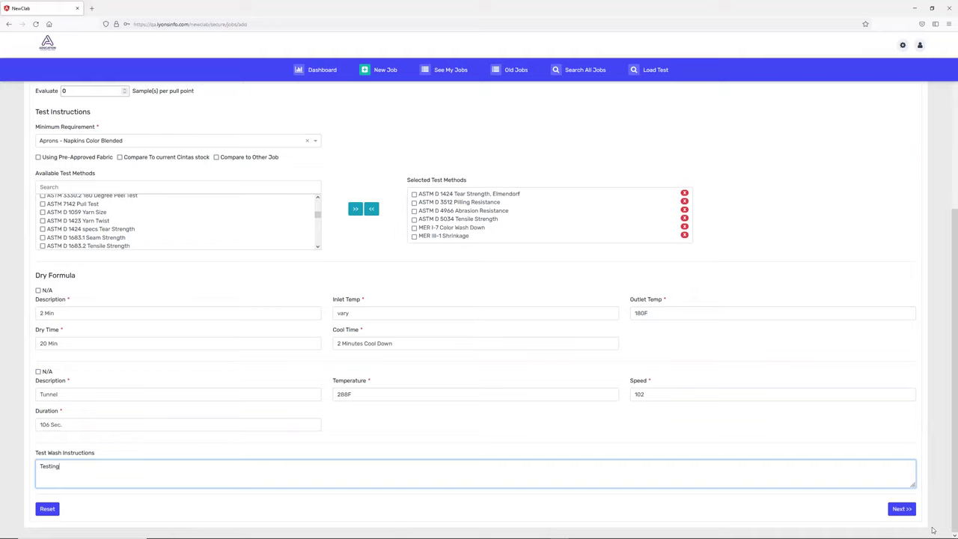
left_click(904, 509)
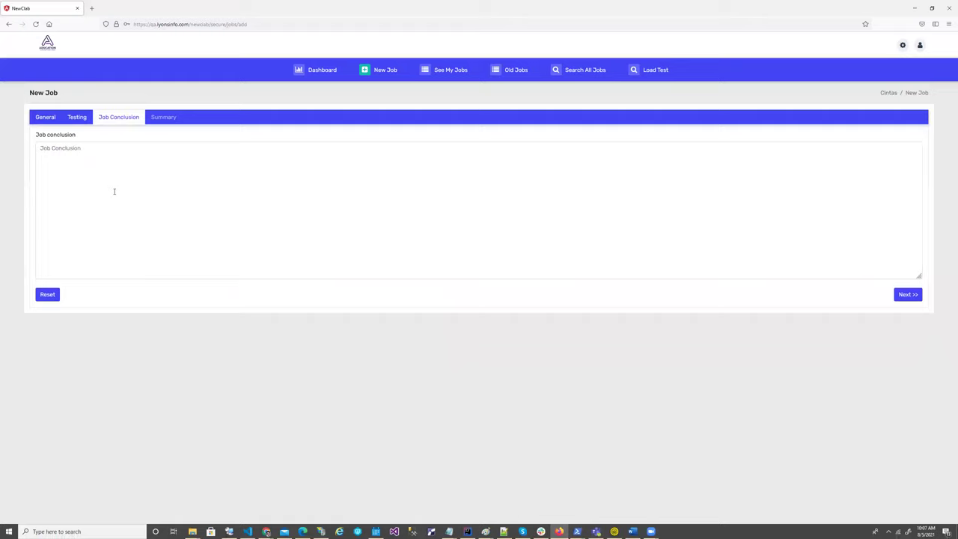
- Advance from the job conclusion to the summary, open the job's print preview and close the preview window
left_click(160, 143)
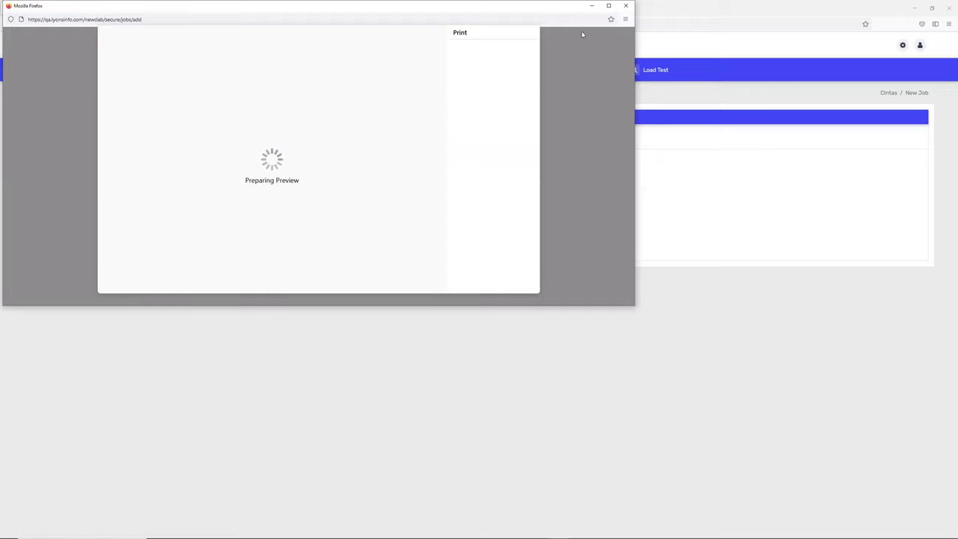
left_click(626, 5)
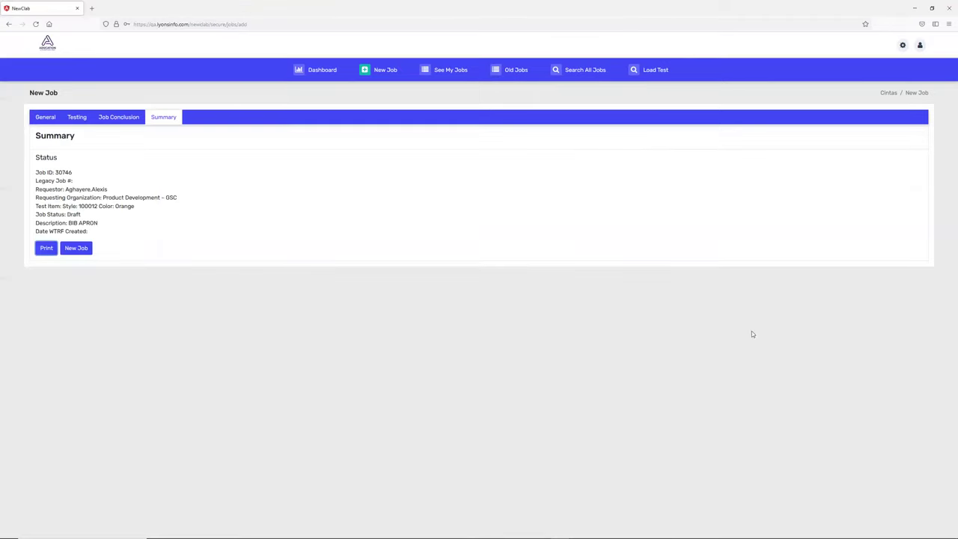